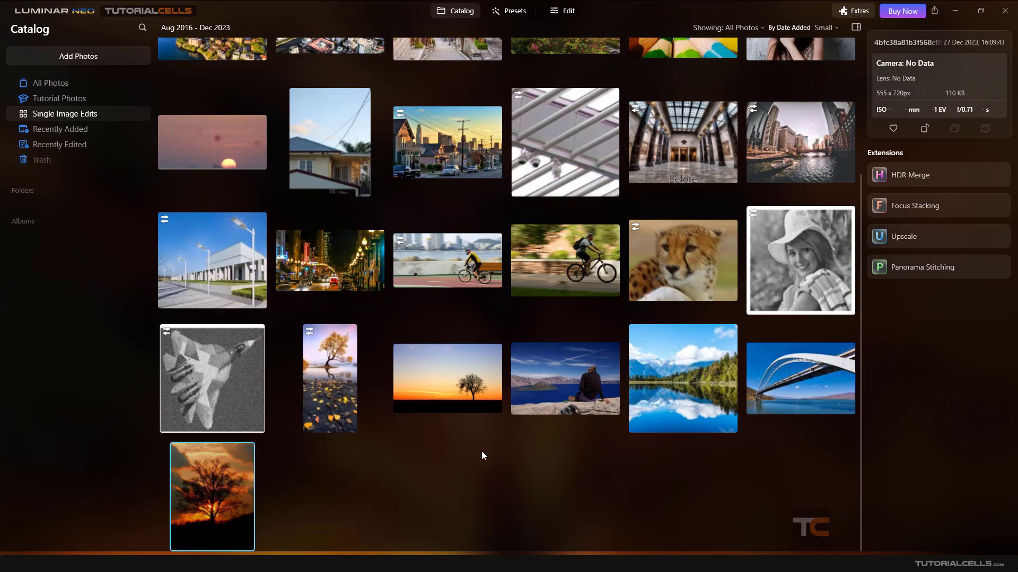
Open the misty forest photo GETTY_132441778_64445.JPG from All Photos in single-image view.
scroll(578, 388, up, 2)
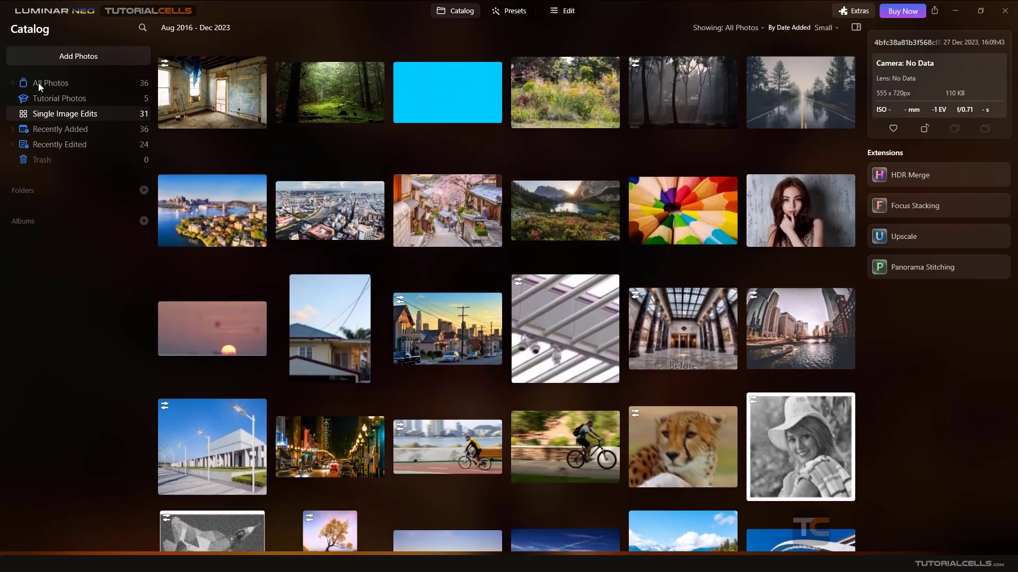
click(46, 86)
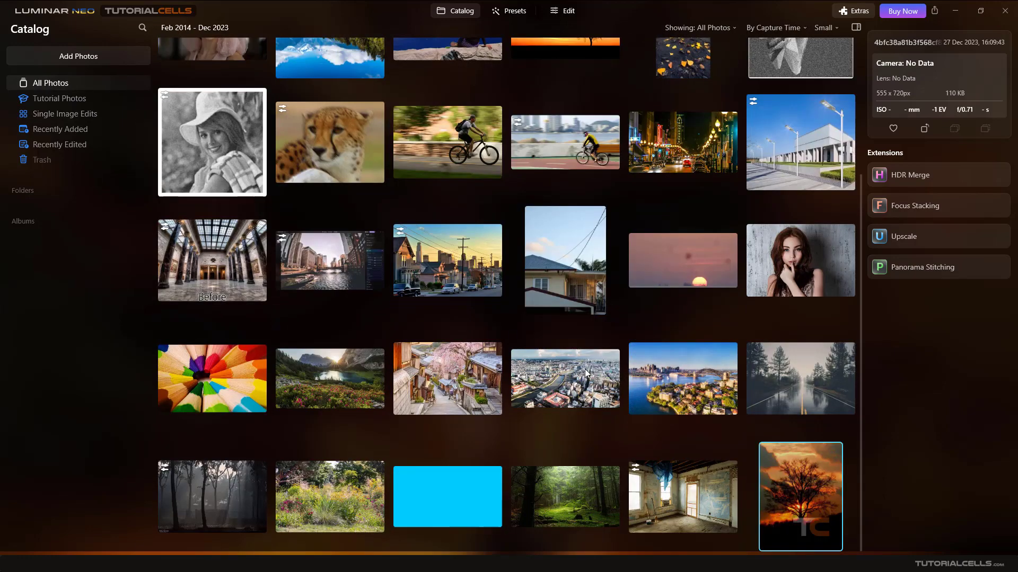
click(560, 483)
double_click(559, 482)
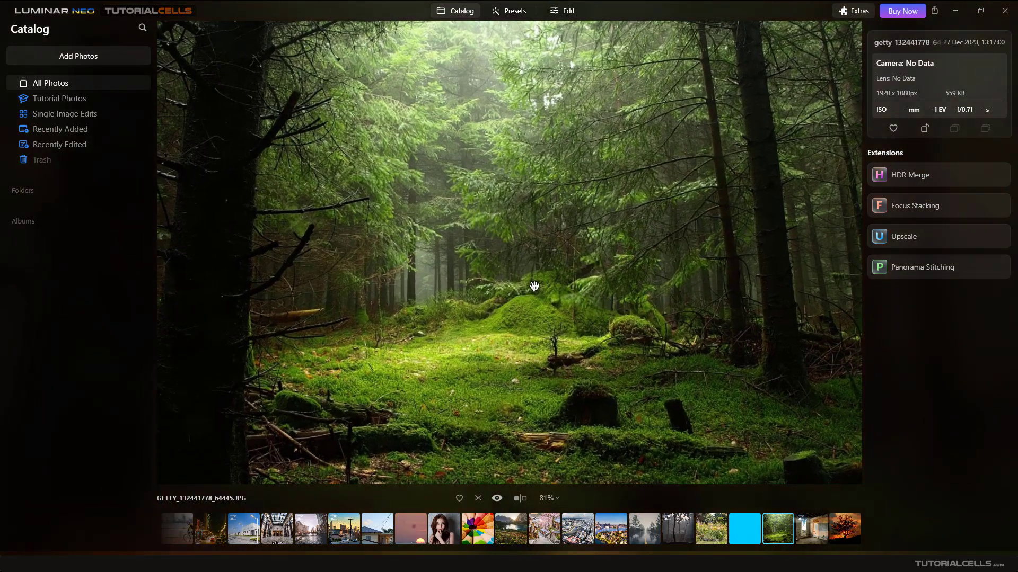
click(562, 12)
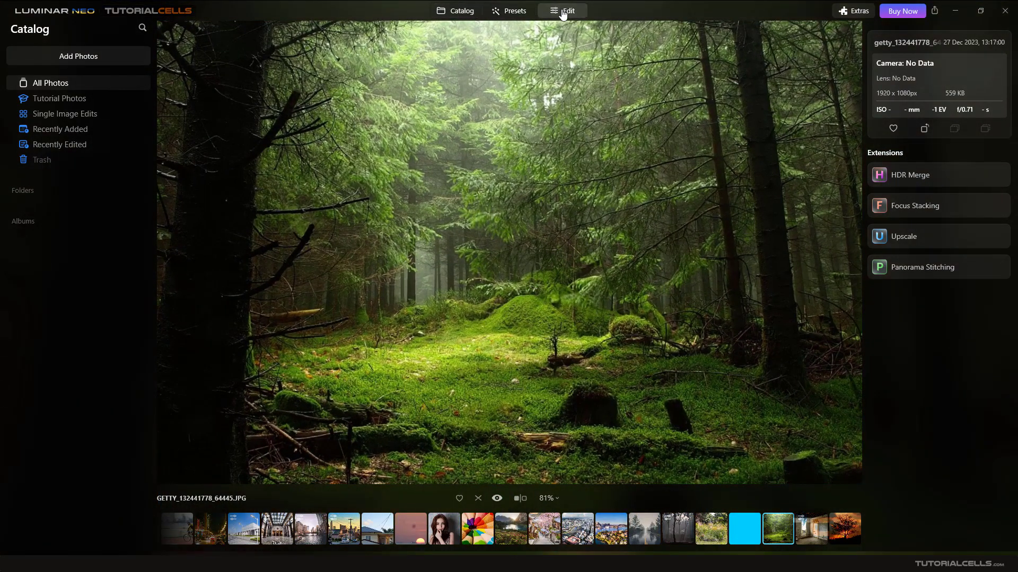
Expand Sunrays under Creative and place the sun centre in the bright canopy gap near the top.
scroll(961, 379, down, 5)
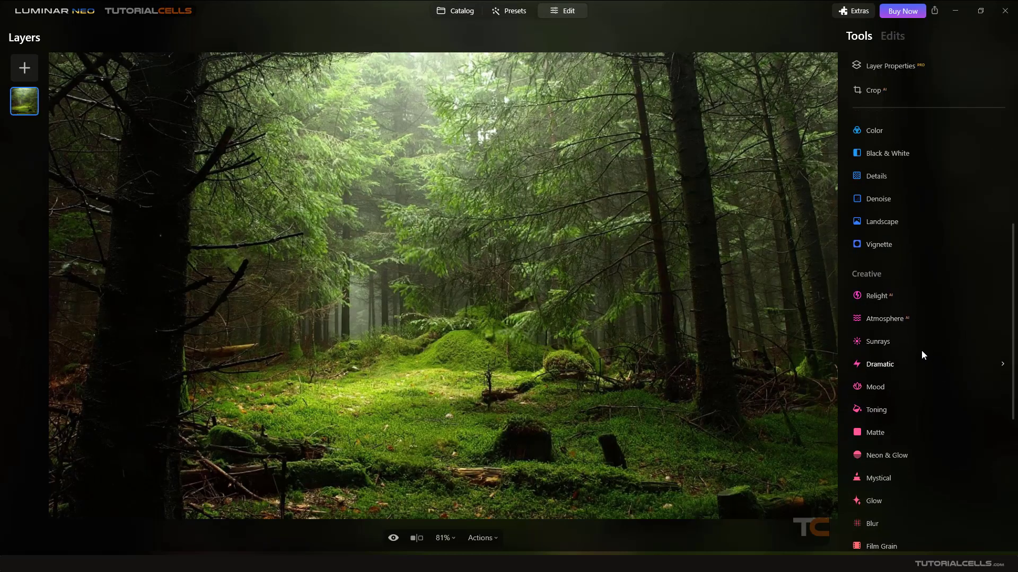
click(921, 344)
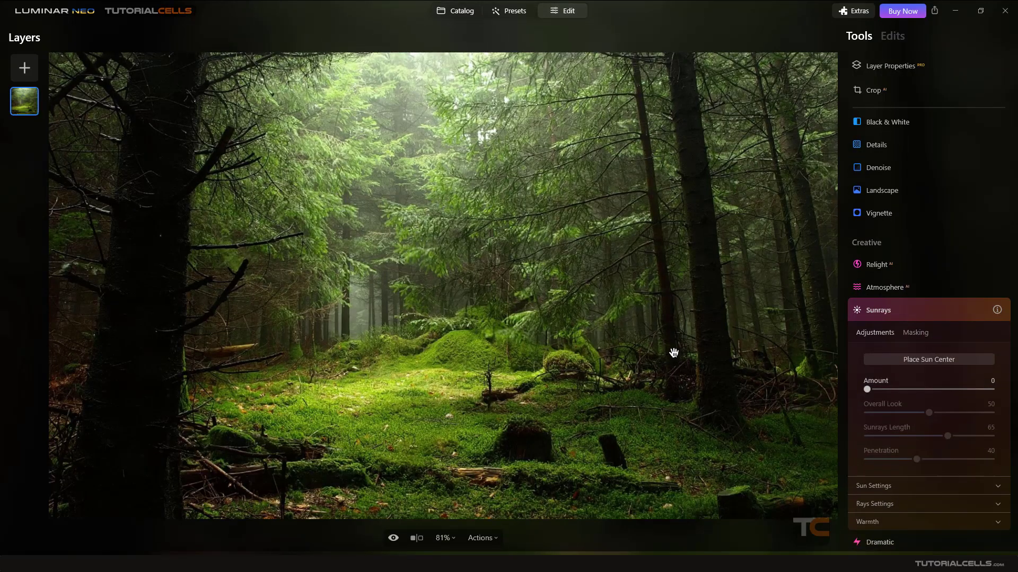
click(895, 362)
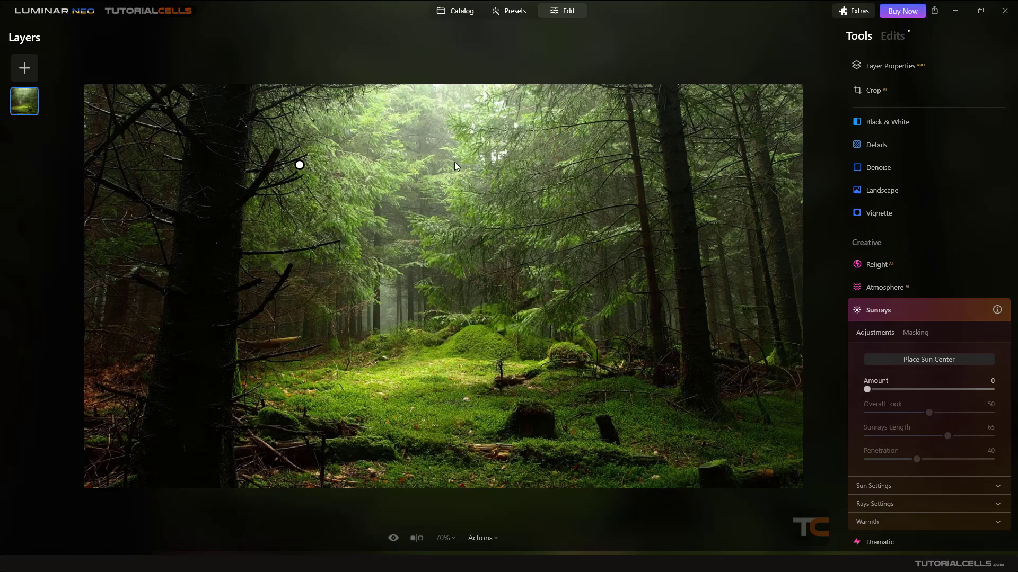
drag(300, 165, 443, 108)
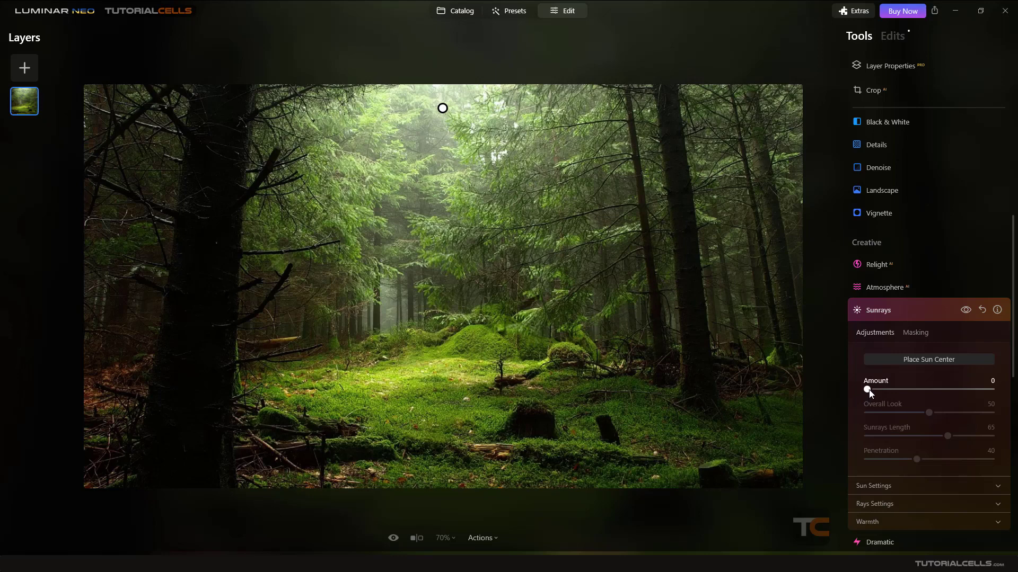
Set Sunrays Amount to 53 and Penetration to 60, with the sun in the upper-middle canopy.
drag(869, 392, 934, 393)
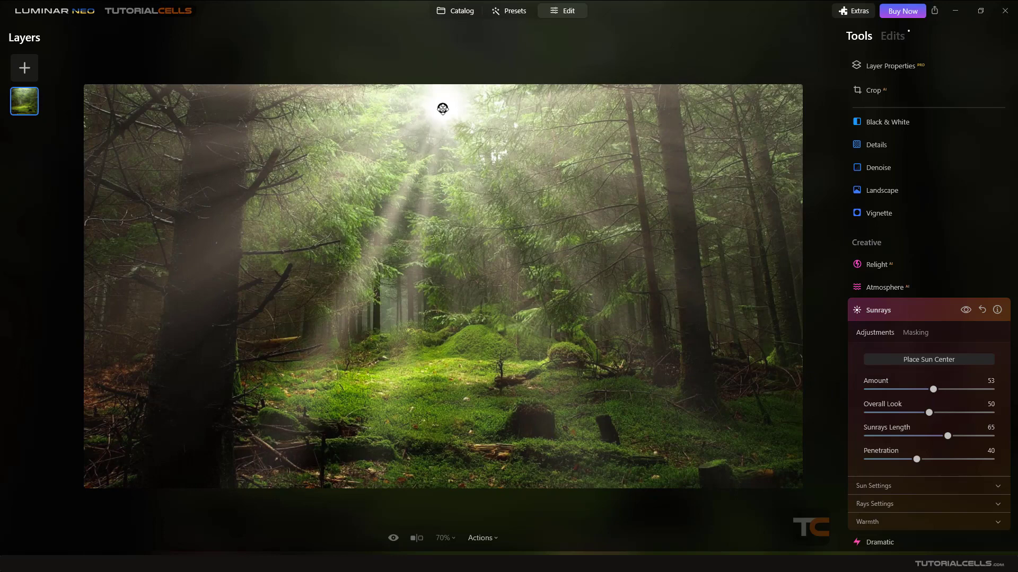
drag(442, 109, 177, 184)
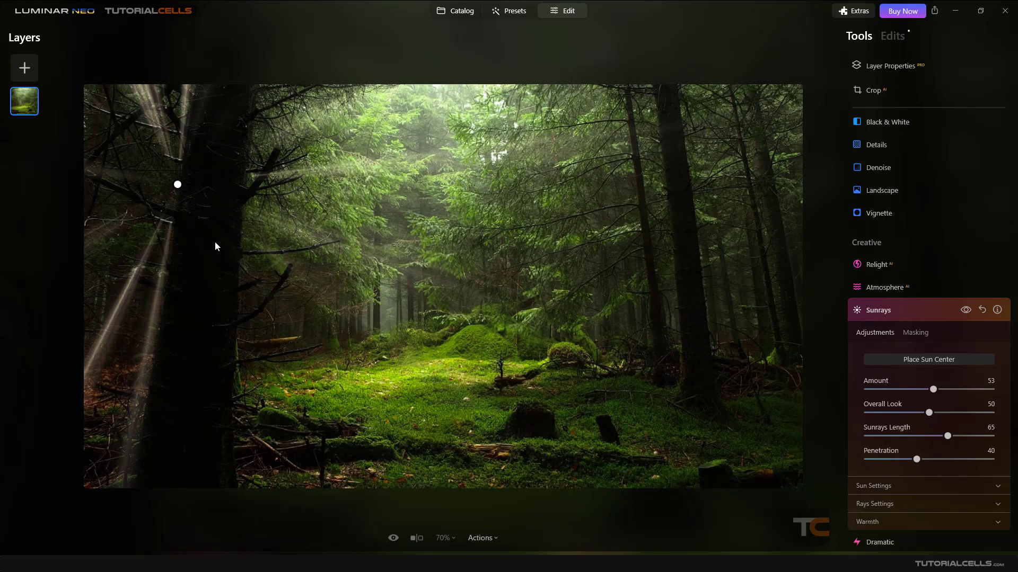
drag(176, 183, 685, 219)
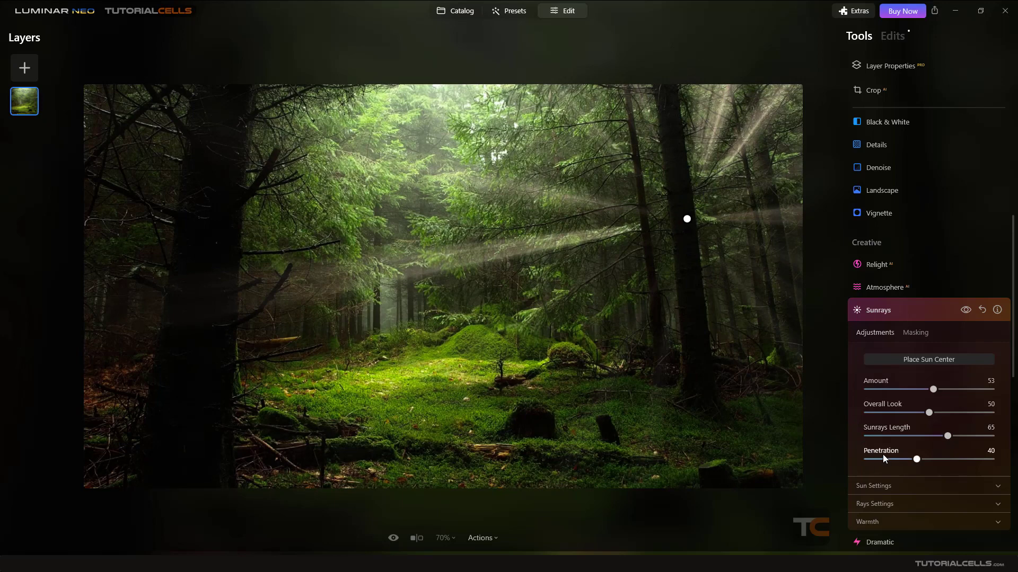
drag(917, 460, 941, 461)
drag(687, 219, 480, 178)
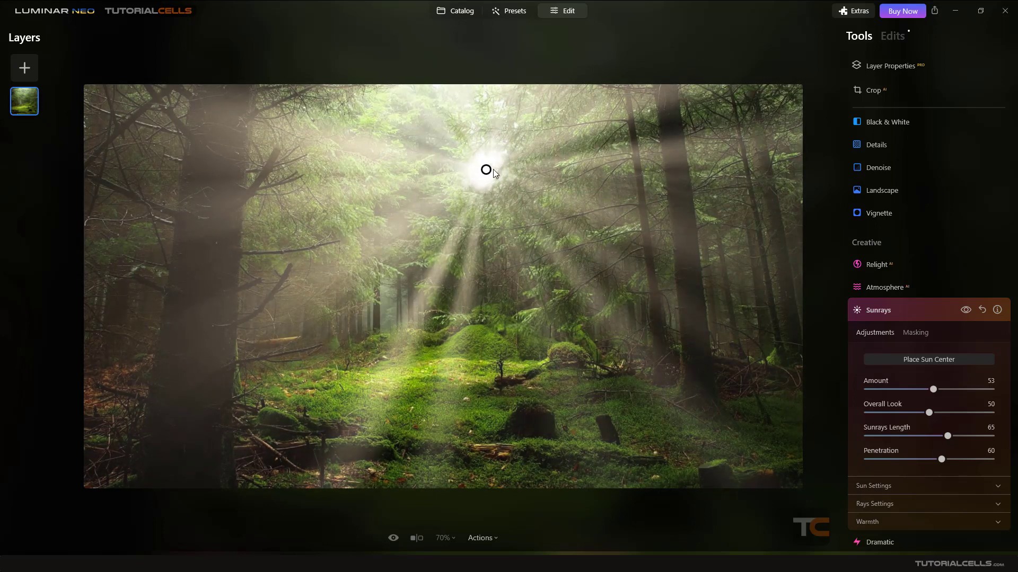
Set Sunrays Amount to 74 and Overall Look to 58, and adjust the ray length.
scroll(899, 377, down, 3)
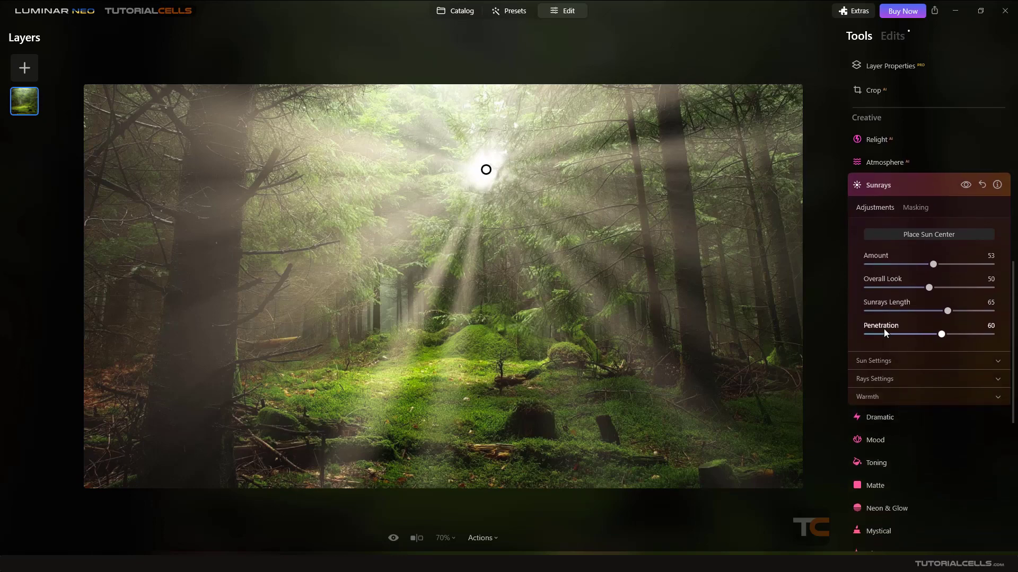
drag(932, 262, 882, 312)
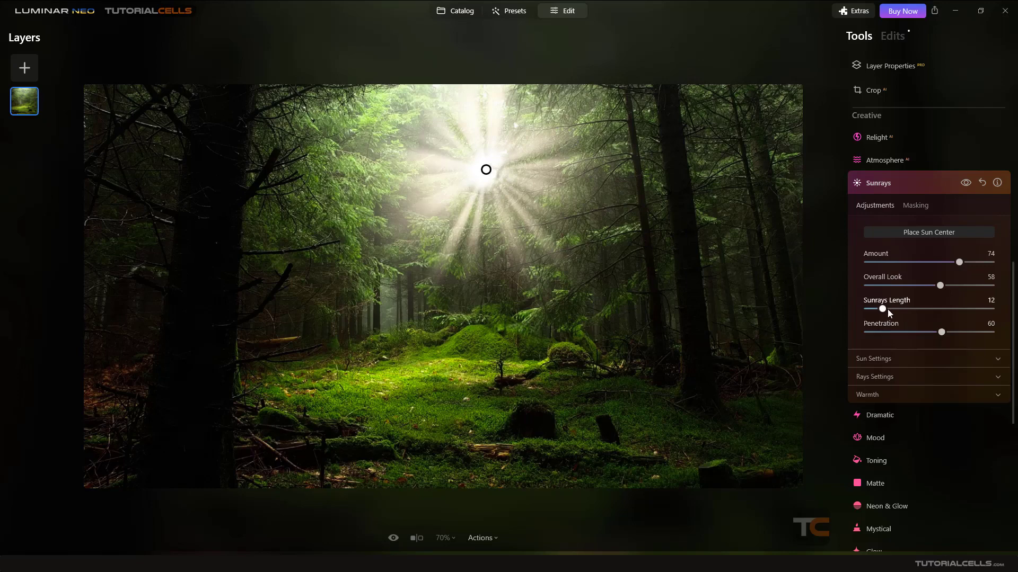
drag(887, 310, 939, 313)
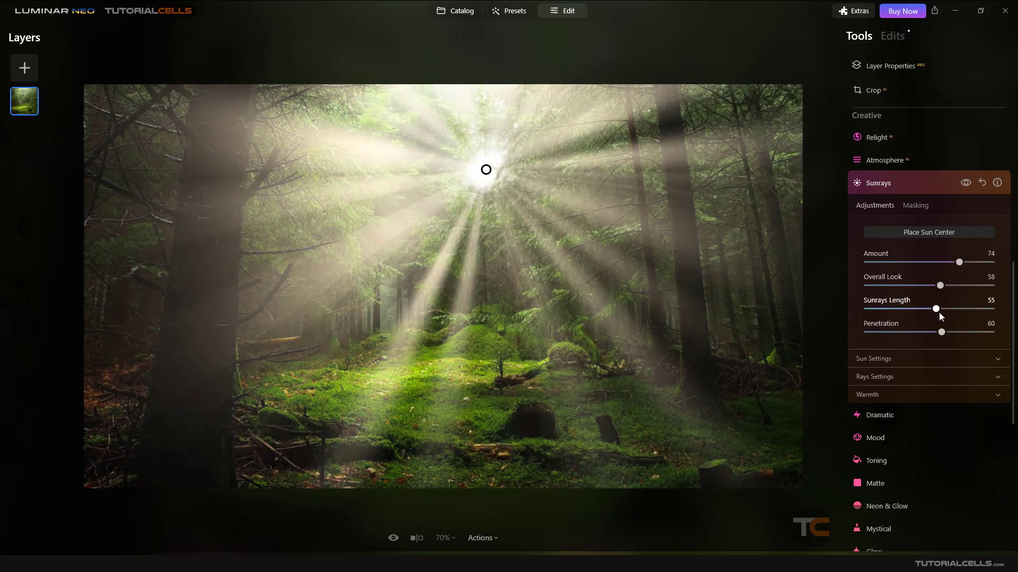
Enlarge the sun radius to 64 and shrink its glow radius.
click(899, 361)
scroll(893, 364, down, 1)
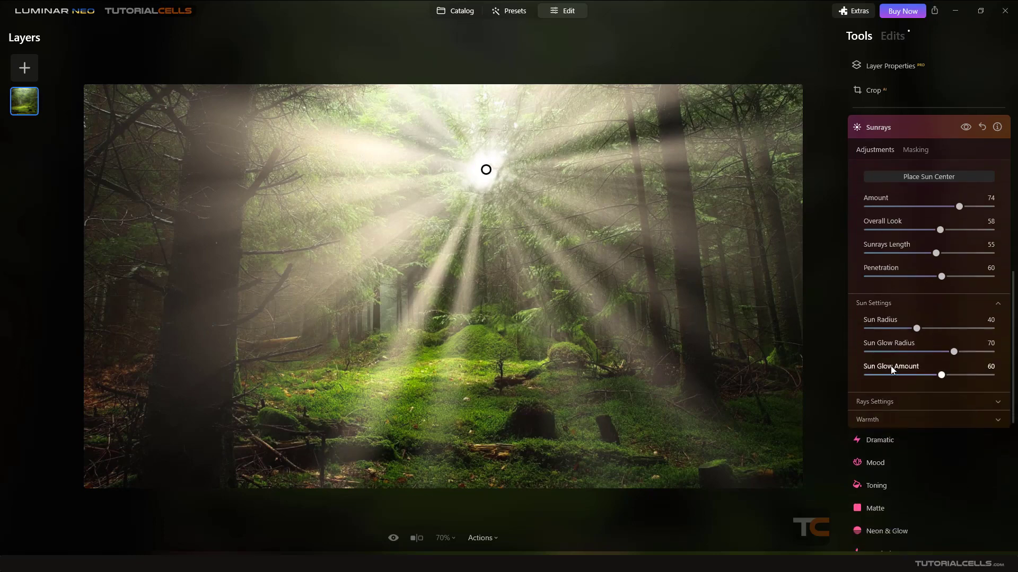
drag(915, 321, 947, 323)
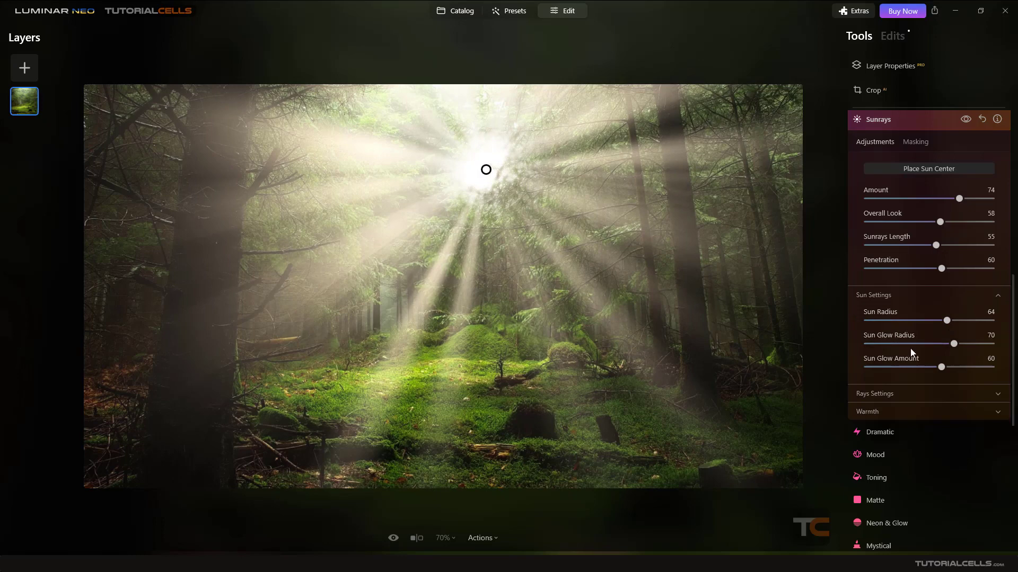
drag(953, 344, 900, 370)
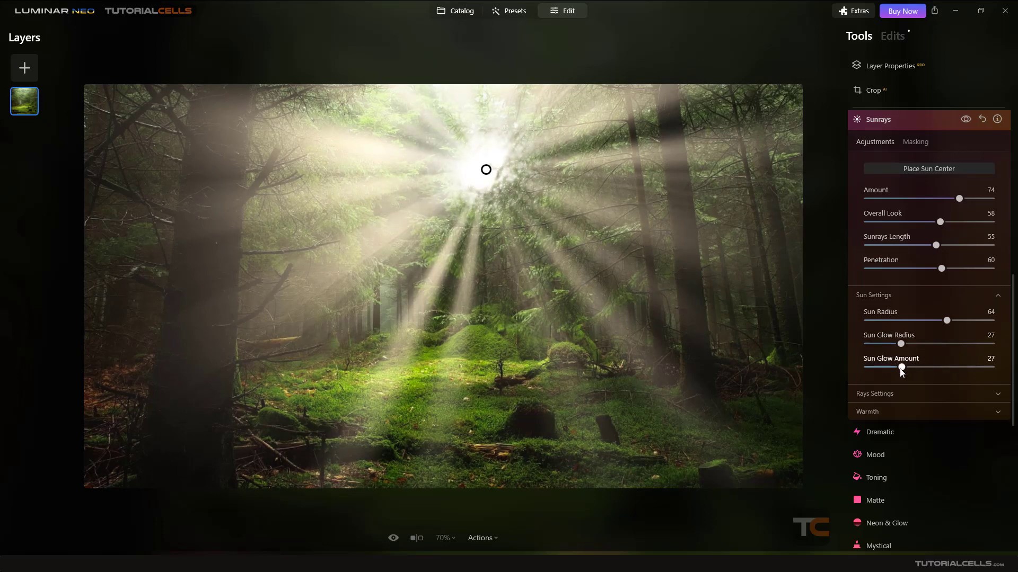
Randomize the pattern of the rays in Rays Settings.
click(882, 393)
scroll(890, 382, down, 3)
mouse_move(929, 291)
mouse_down()
mouse_move(946, 294)
mouse_move(934, 294)
mouse_up()
drag(867, 316, 898, 317)
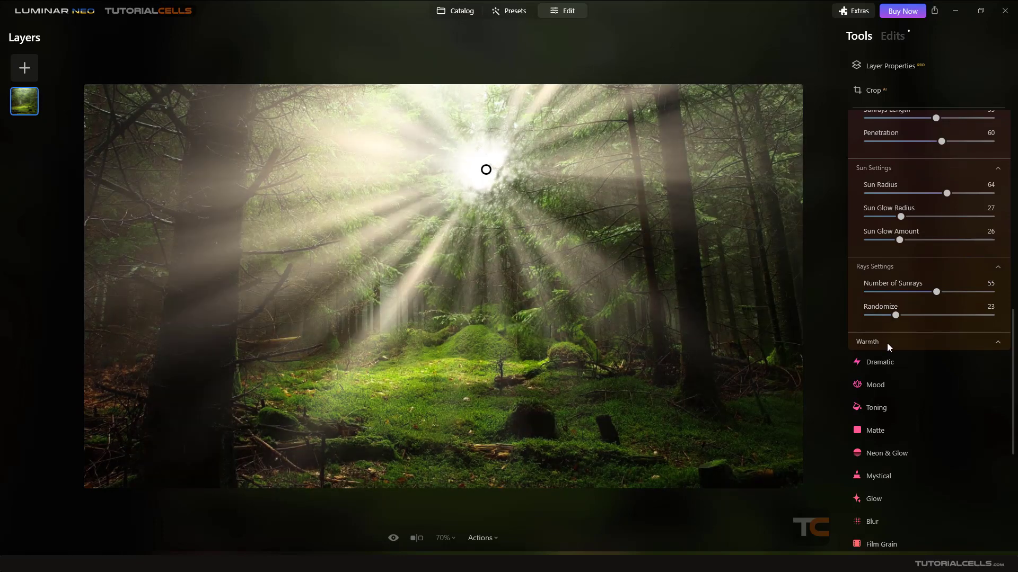
Warm the sun glow and move the sun behind the left tree trunk.
click(886, 343)
drag(945, 368, 937, 391)
drag(486, 169, 200, 176)
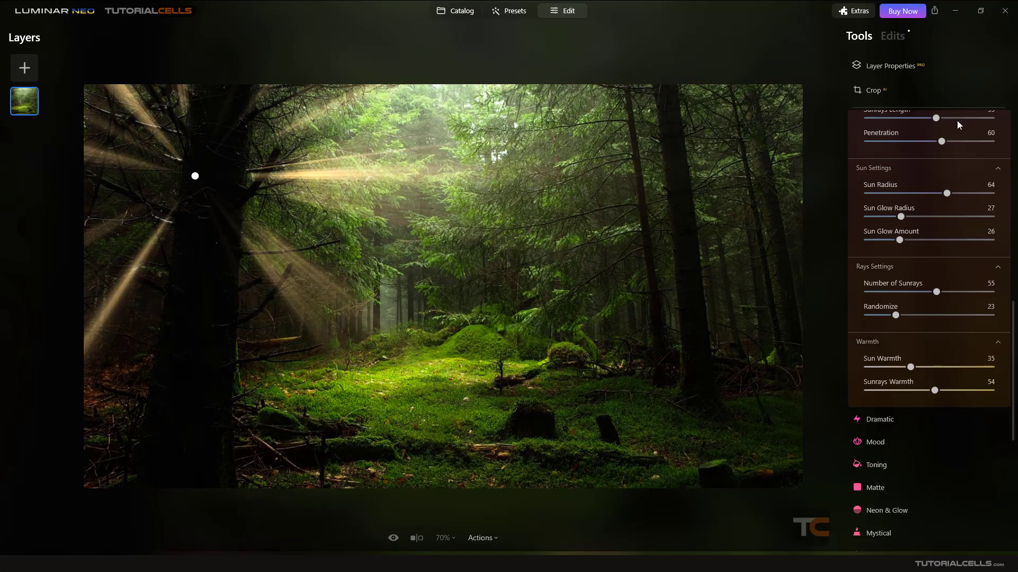
scroll(905, 238, up, 1)
scroll(904, 239, up, 5)
Reset Sunrays, revert the forest photo to its original, and return to the Catalog.
click(982, 181)
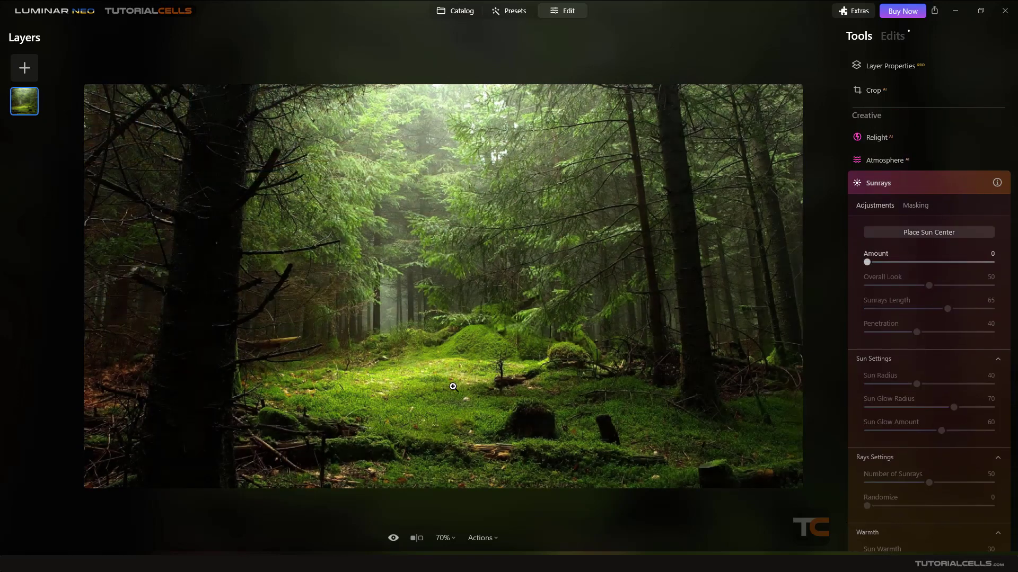
click(481, 538)
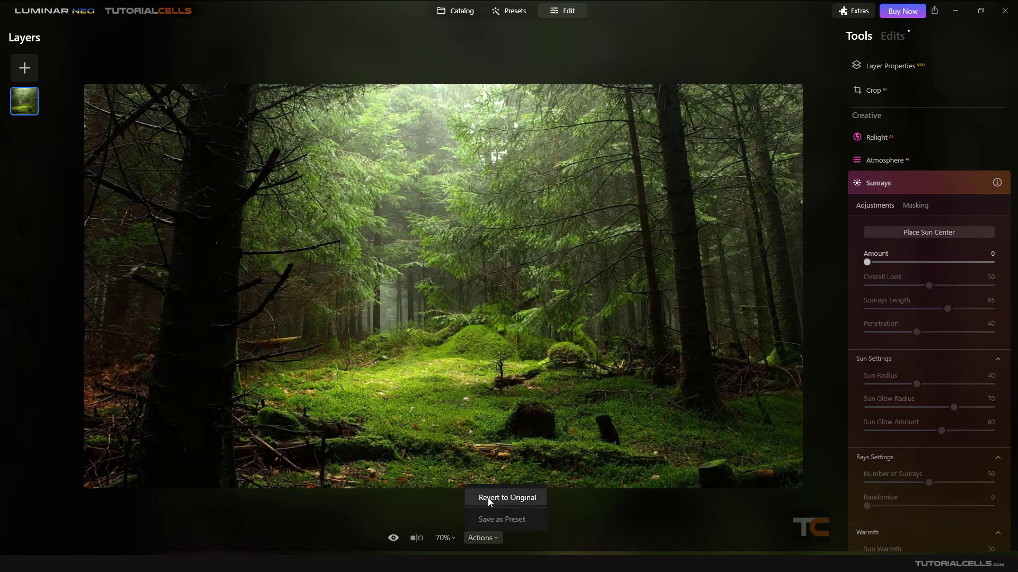
click(483, 496)
click(465, 15)
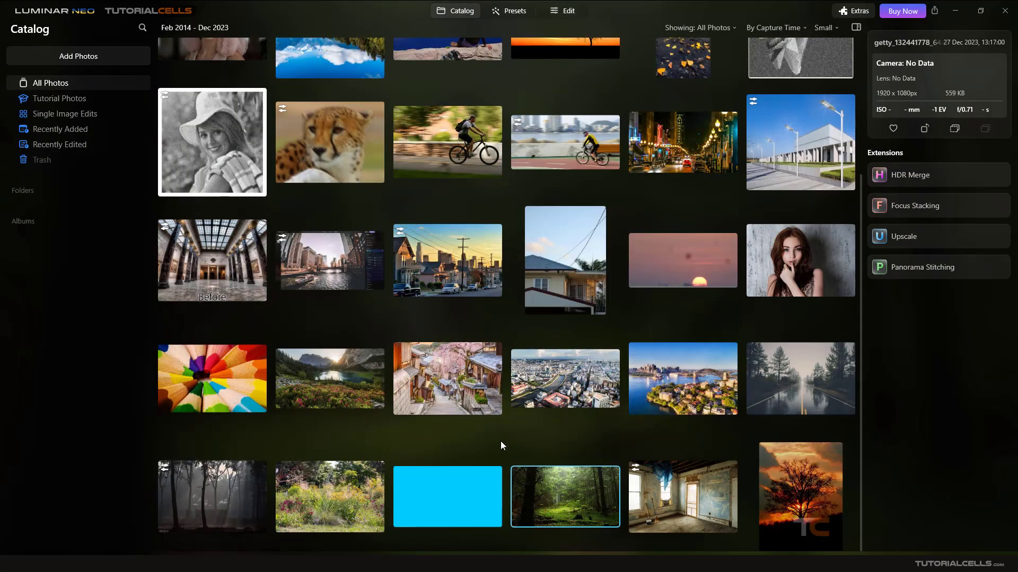
Open REPLACEMENT-WINDOW-AND-DOOR-PURPOSE.PNG in the Edit view and expand the Sunrays tool.
click(672, 498)
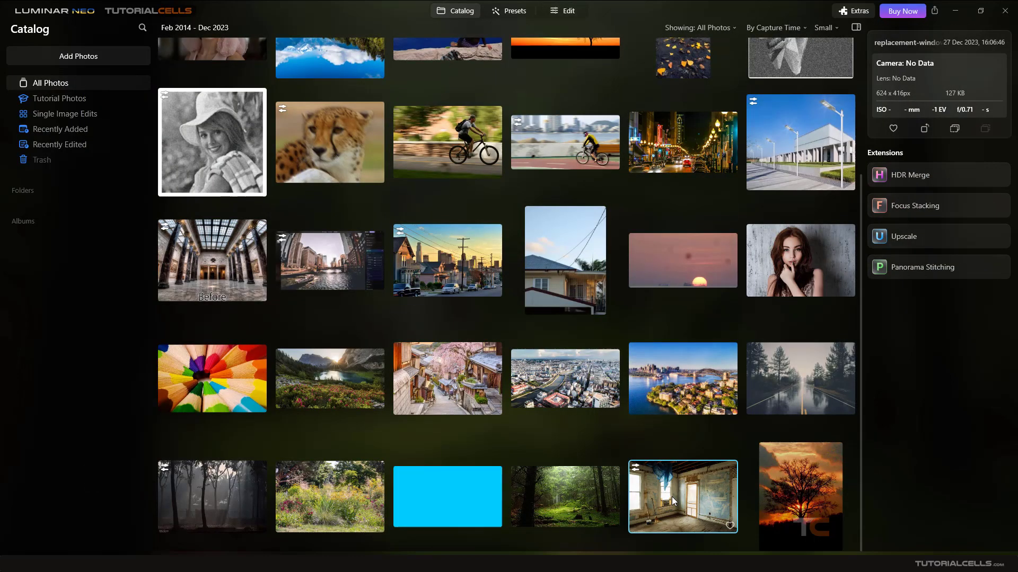
double_click(671, 497)
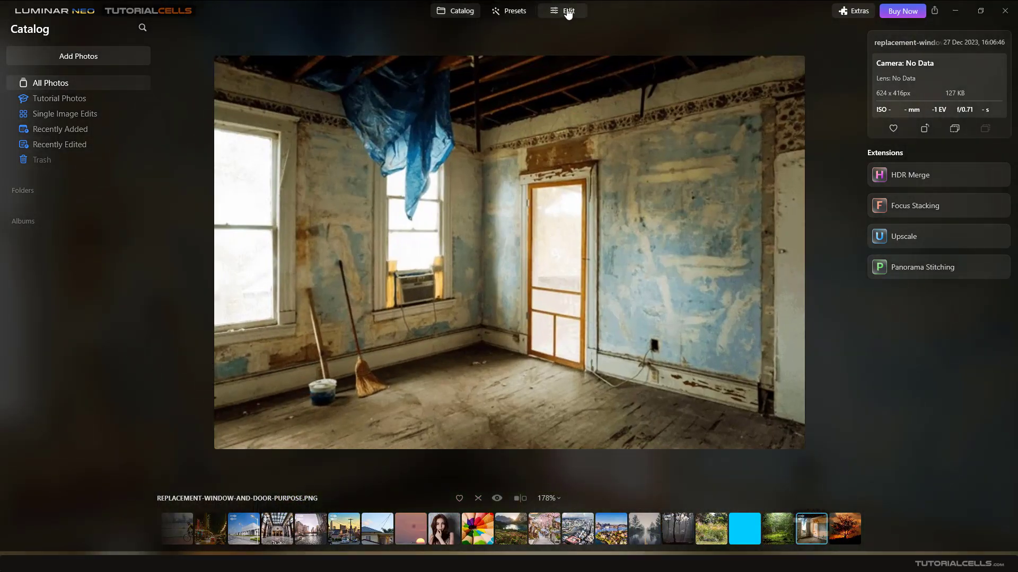
click(566, 11)
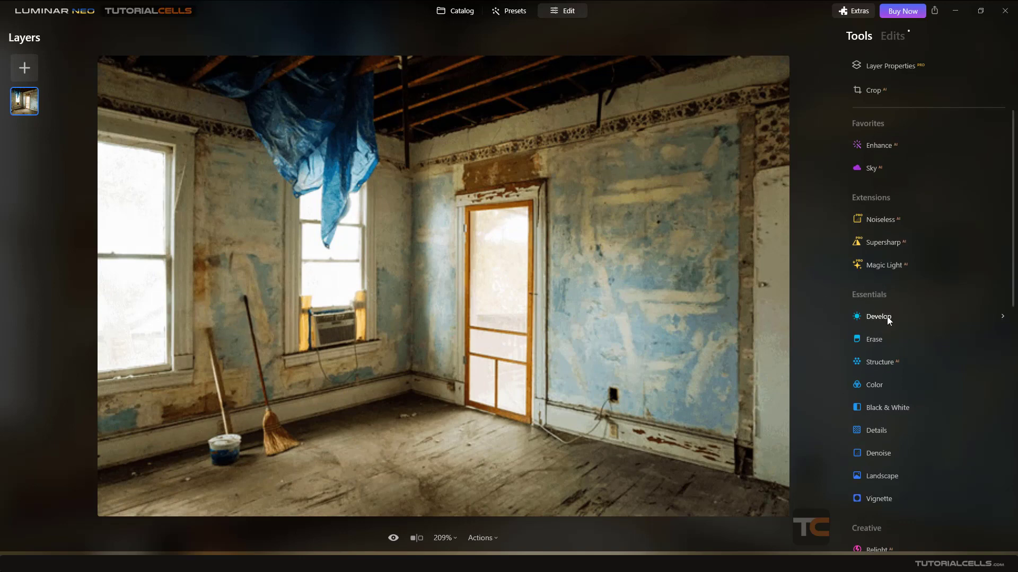
scroll(891, 317, down, 5)
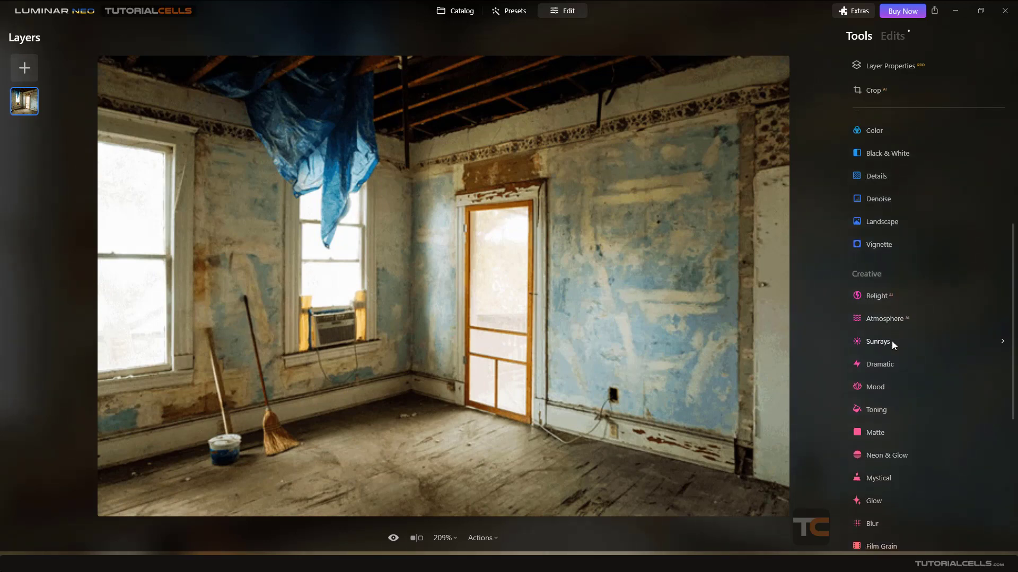
click(892, 341)
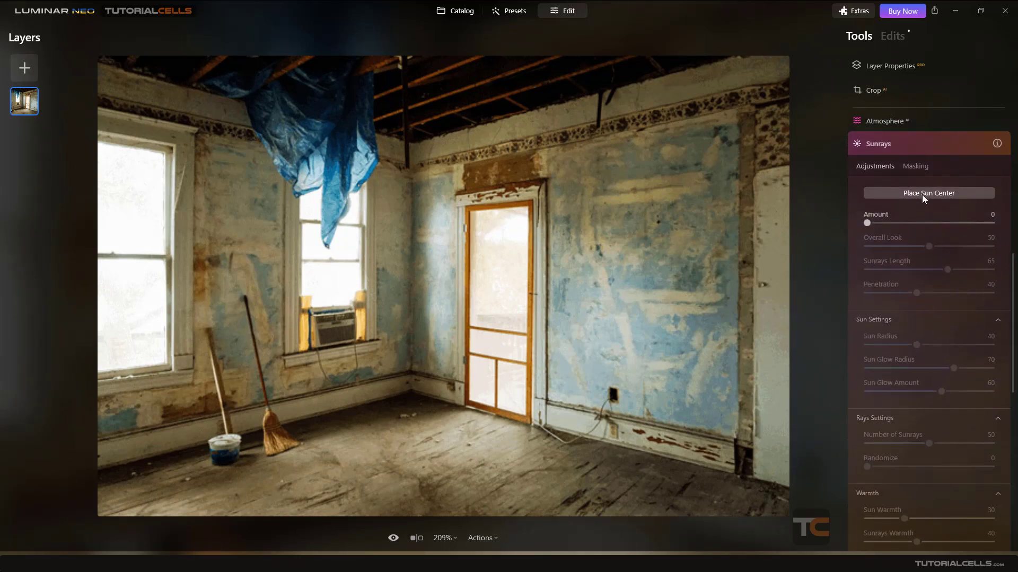
Place the sun on the blue tarp above the left window, with Amount 61 and Penetration 26.
click(921, 195)
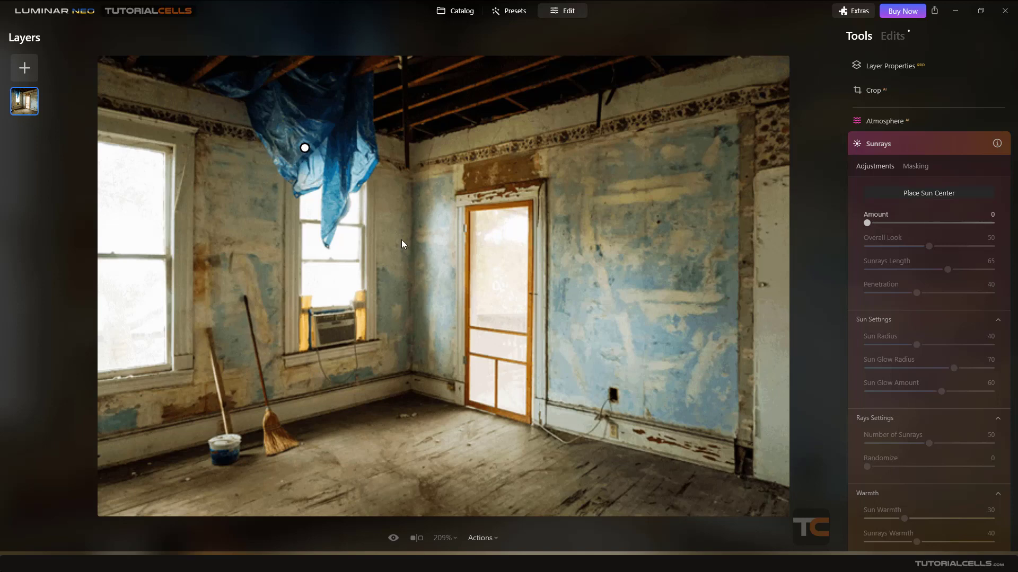
drag(866, 222, 915, 233)
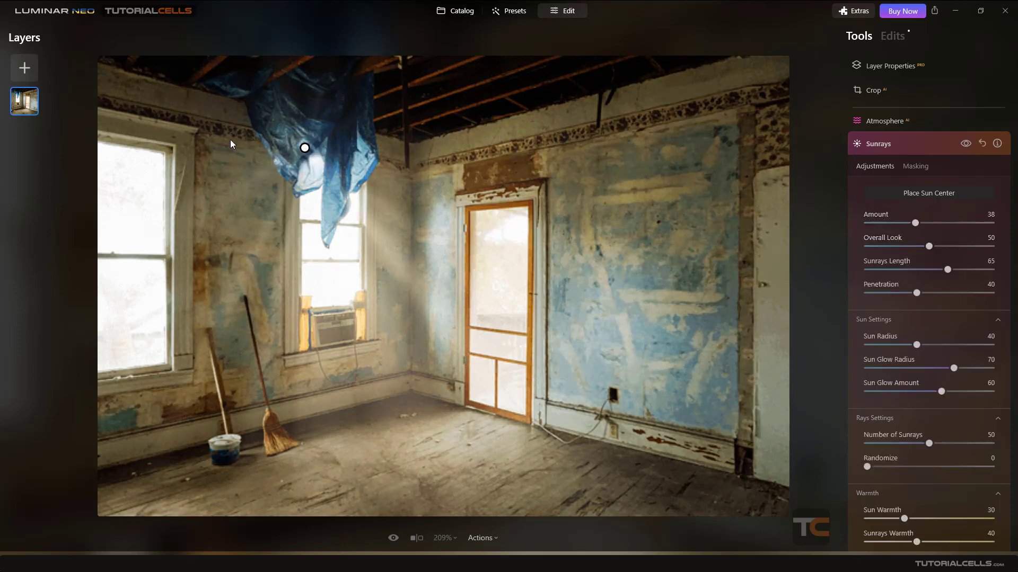
mouse_move(303, 147)
mouse_down()
mouse_move(290, 148)
mouse_move(298, 146)
mouse_up()
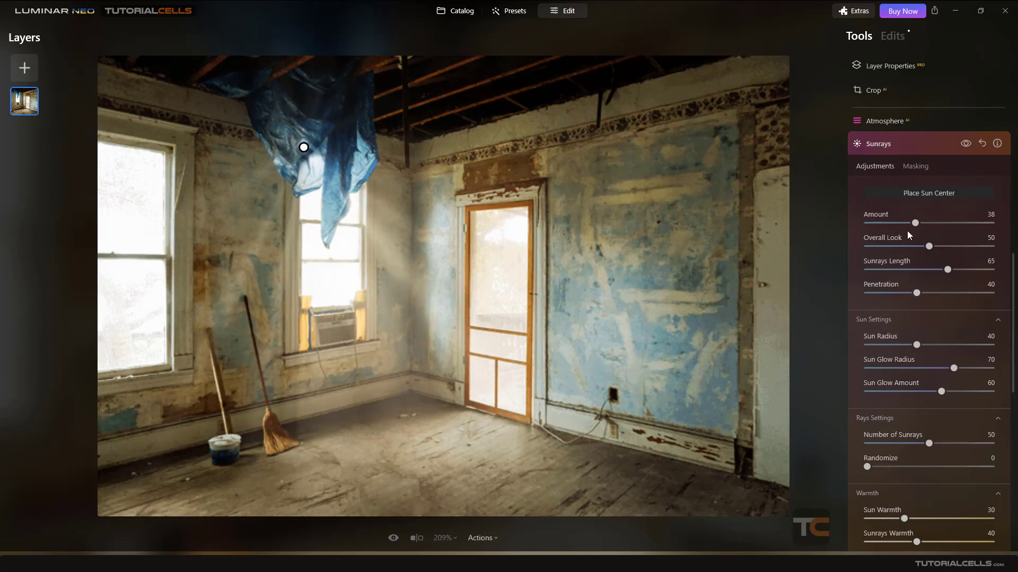
click(919, 225)
drag(919, 222, 924, 223)
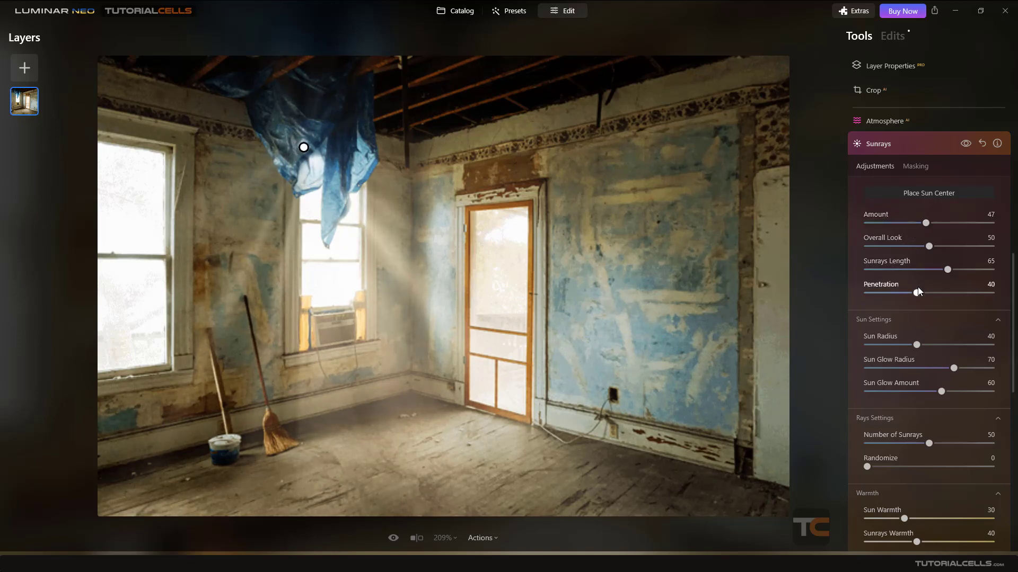
drag(917, 294, 901, 275)
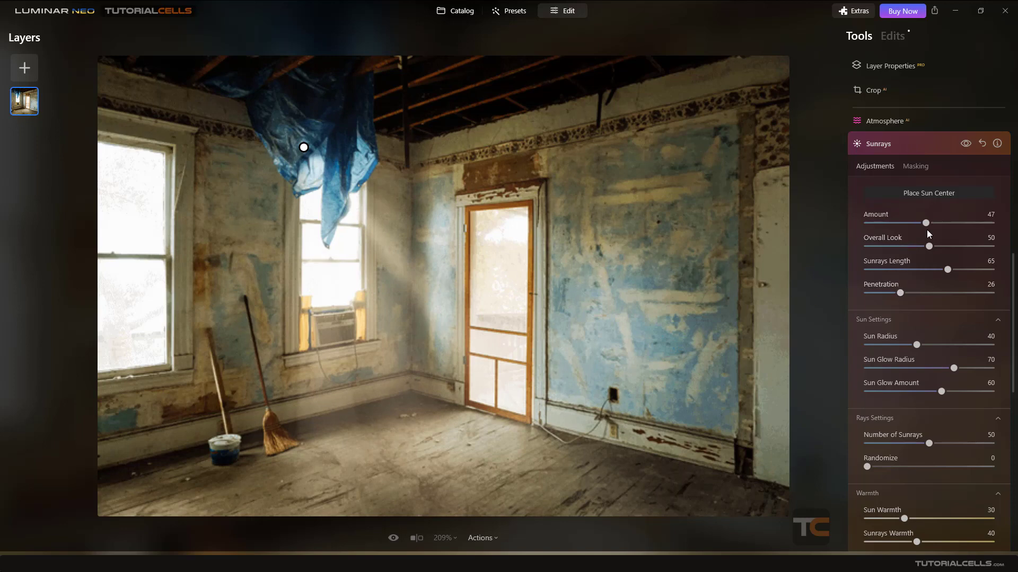
drag(926, 223, 948, 224)
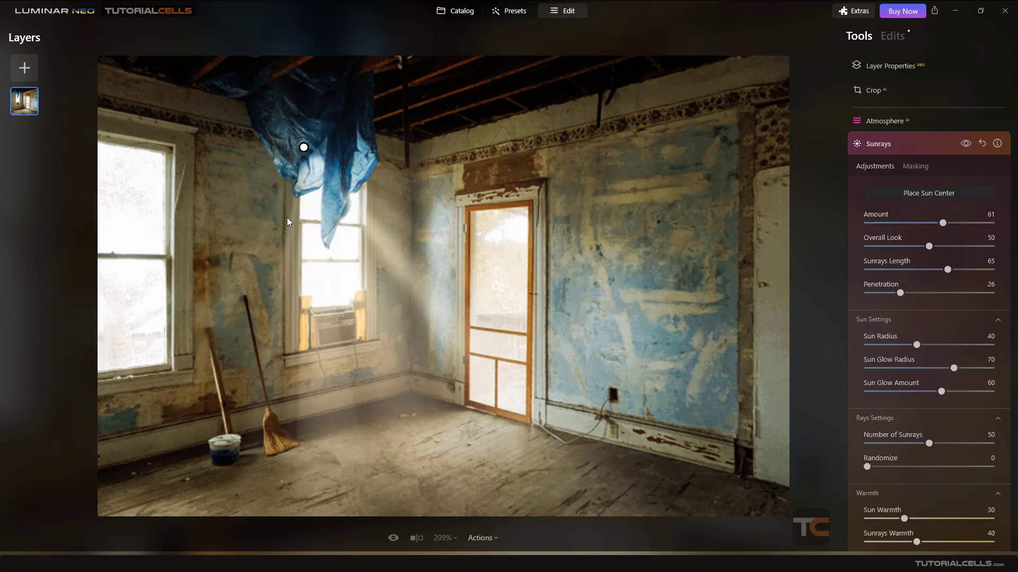
Add an Erase brush mask to Sunrays and erase the rays from the wall left of the window.
click(914, 168)
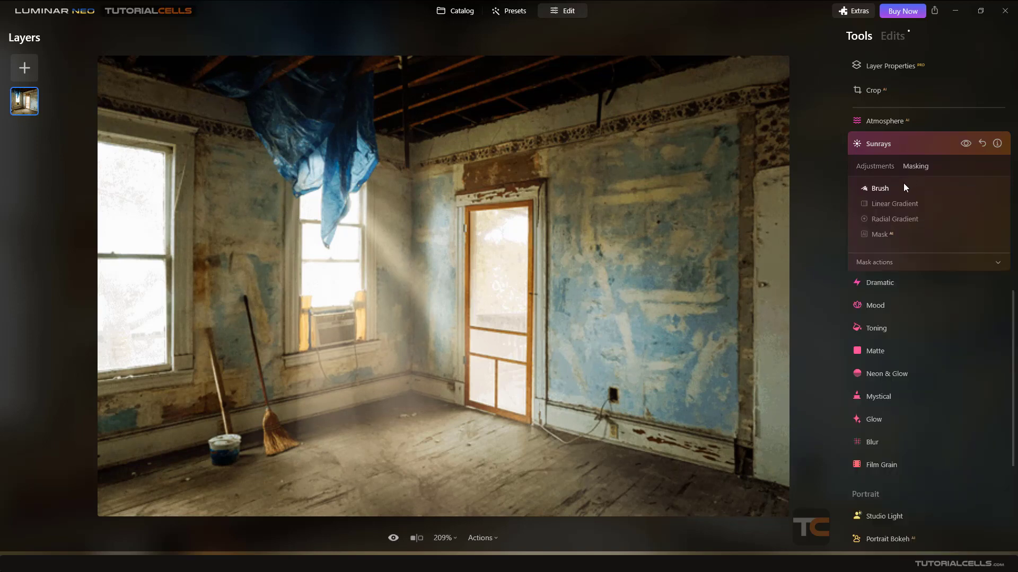
click(898, 186)
click(949, 208)
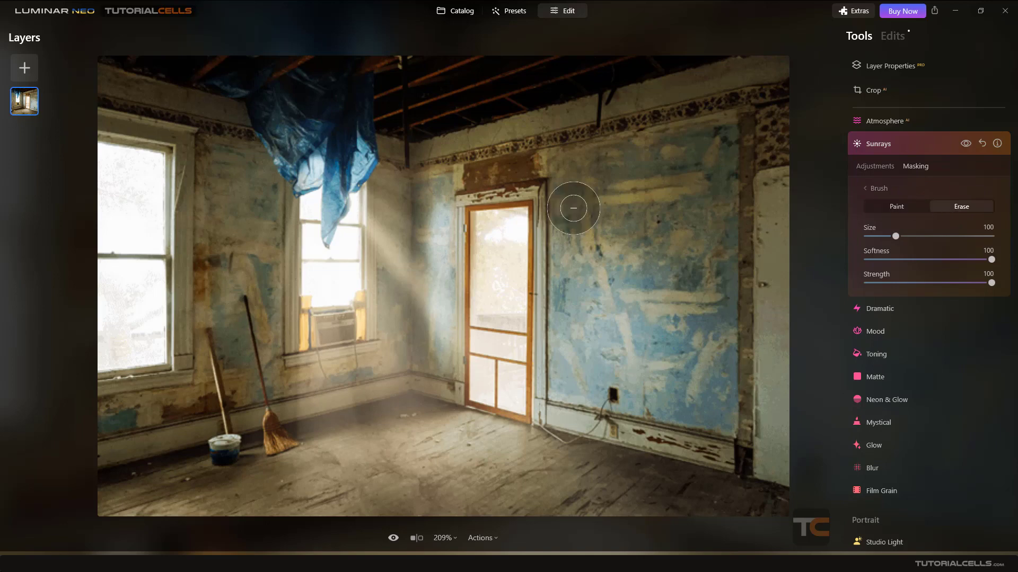
mouse_move(268, 203)
mouse_down()
mouse_move(268, 283)
mouse_move(276, 190)
mouse_move(265, 292)
mouse_move(273, 322)
mouse_move(268, 301)
mouse_move(262, 338)
mouse_move(252, 166)
mouse_move(234, 170)
mouse_move(226, 309)
mouse_move(215, 152)
mouse_move(250, 116)
mouse_move(309, 112)
mouse_move(387, 132)
mouse_move(285, 110)
mouse_move(384, 109)
mouse_move(241, 100)
mouse_move(227, 300)
mouse_move(247, 365)
mouse_up()
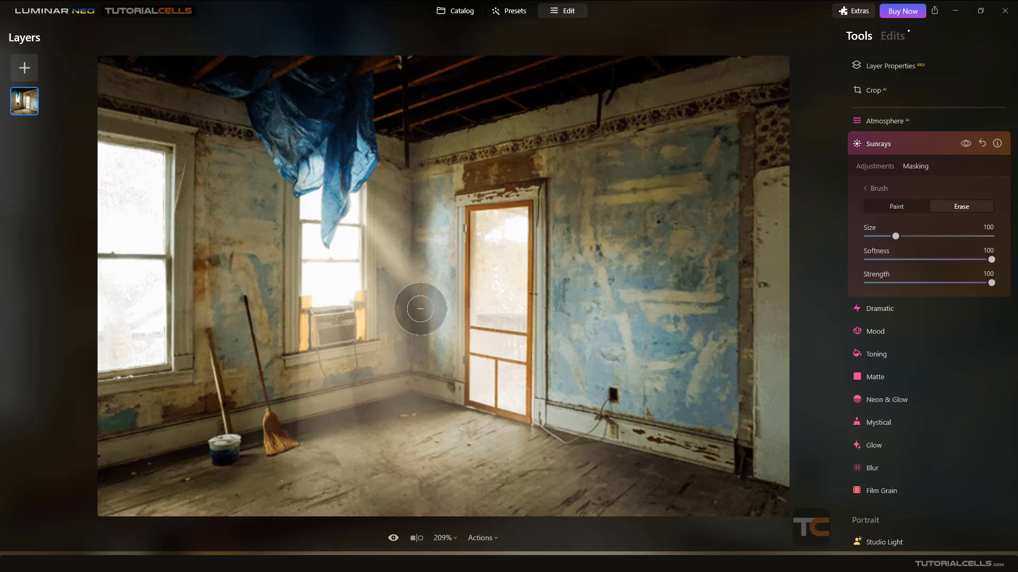
Erase the rays further down the left wall between the windows and around the broom.
click(878, 188)
click(875, 167)
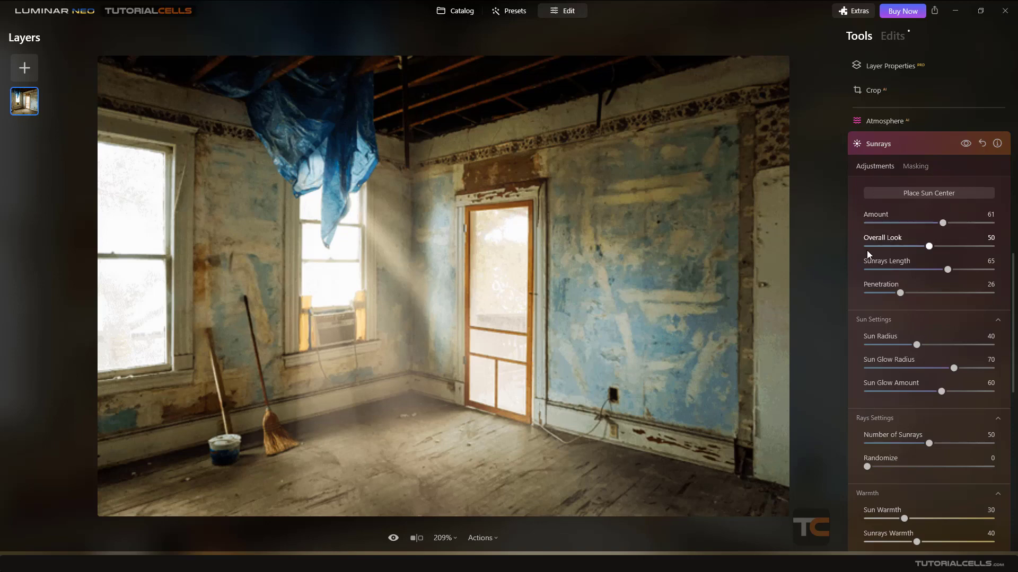
click(910, 165)
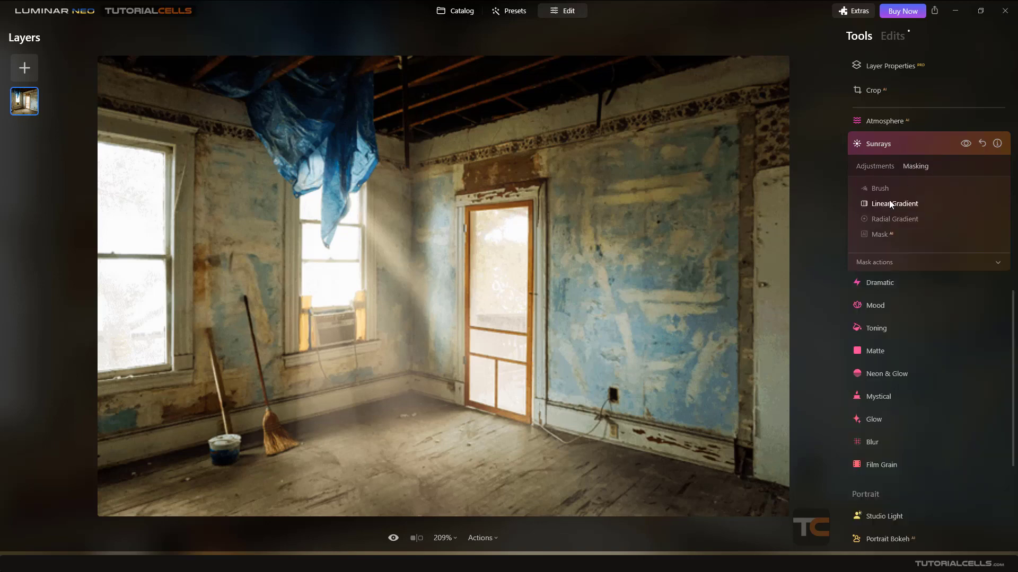
click(889, 191)
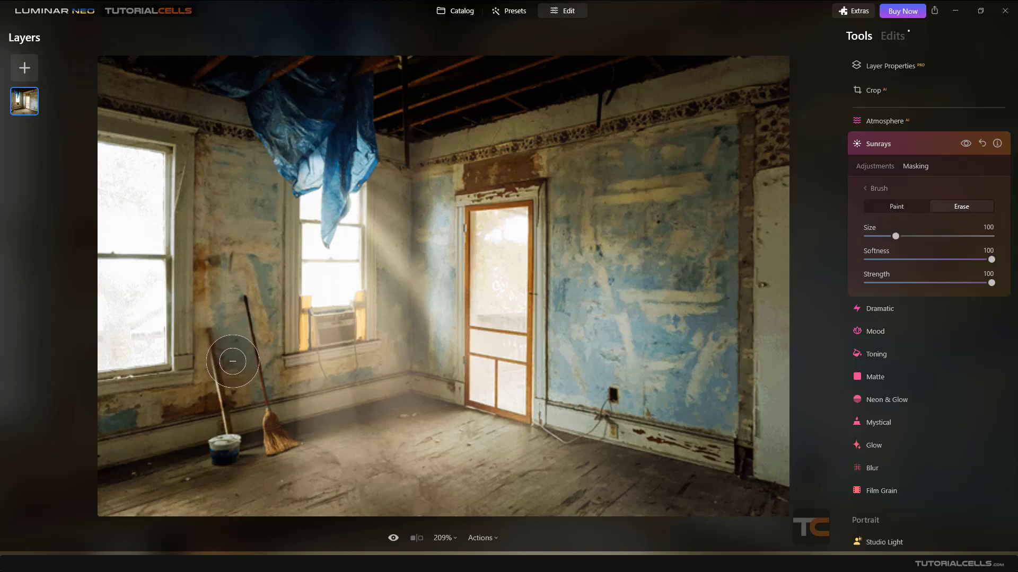
click(876, 208)
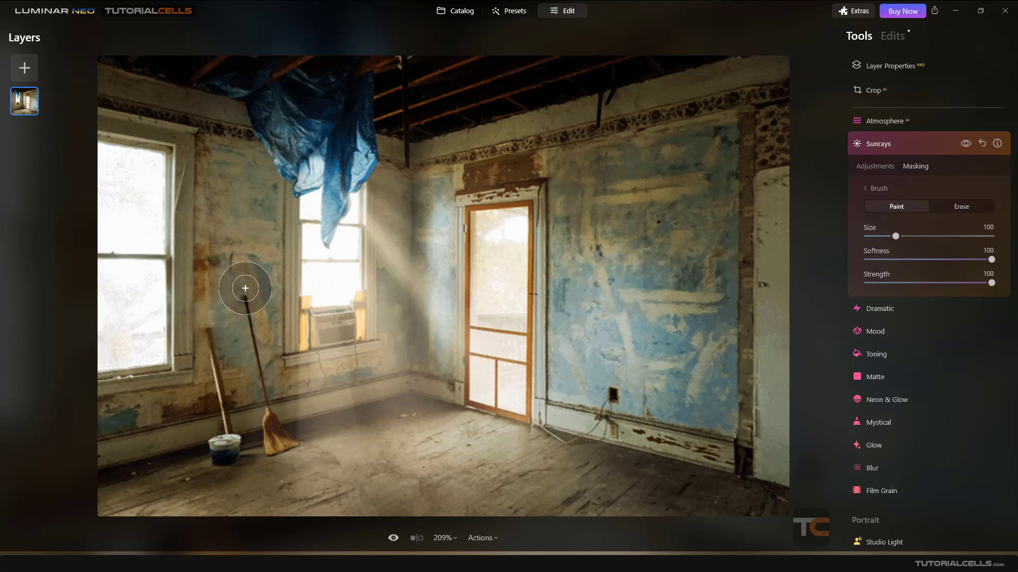
click(940, 210)
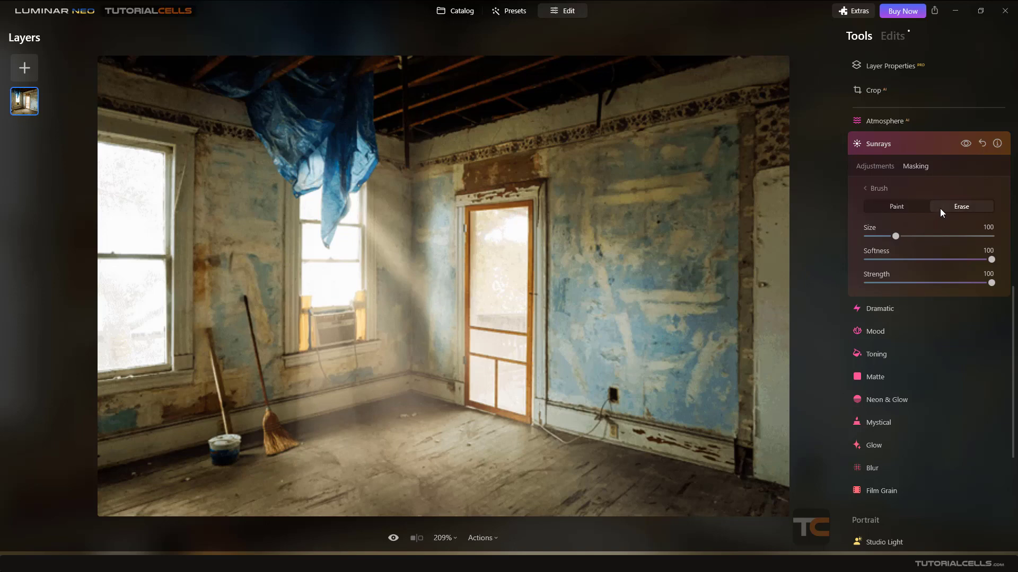
mouse_move(217, 239)
mouse_down()
mouse_move(255, 237)
mouse_move(248, 343)
mouse_up()
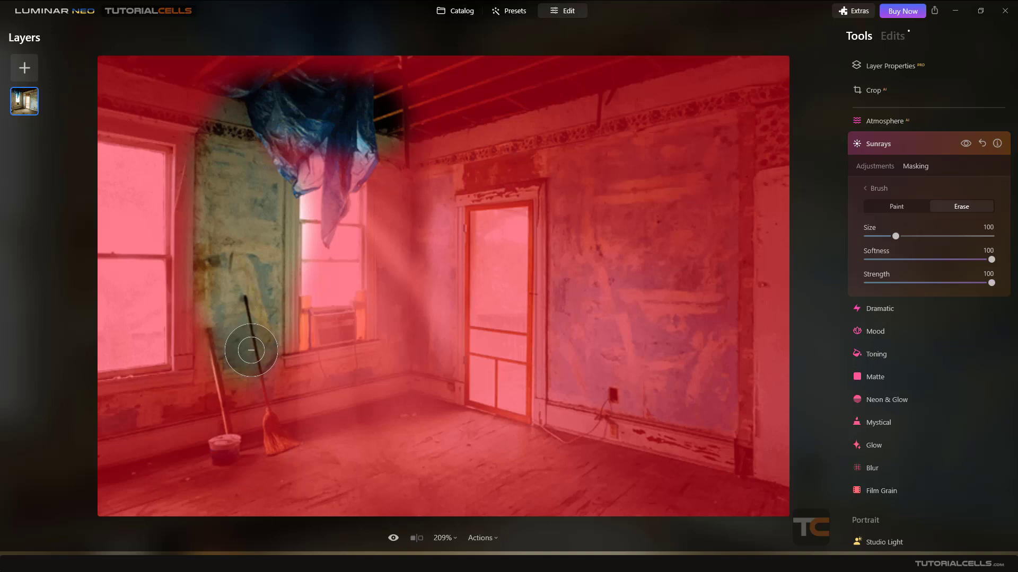
mouse_move(251, 350)
mouse_down()
mouse_move(259, 329)
mouse_move(263, 363)
mouse_move(216, 347)
mouse_up()
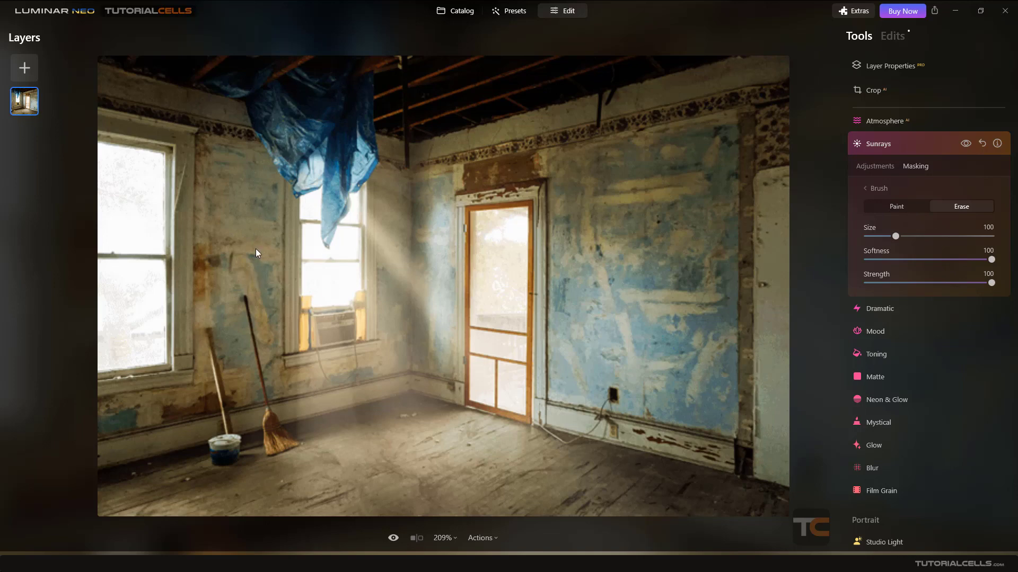
Set Sun Warmth to 87 and Sunrays Warmth to 45.
click(911, 209)
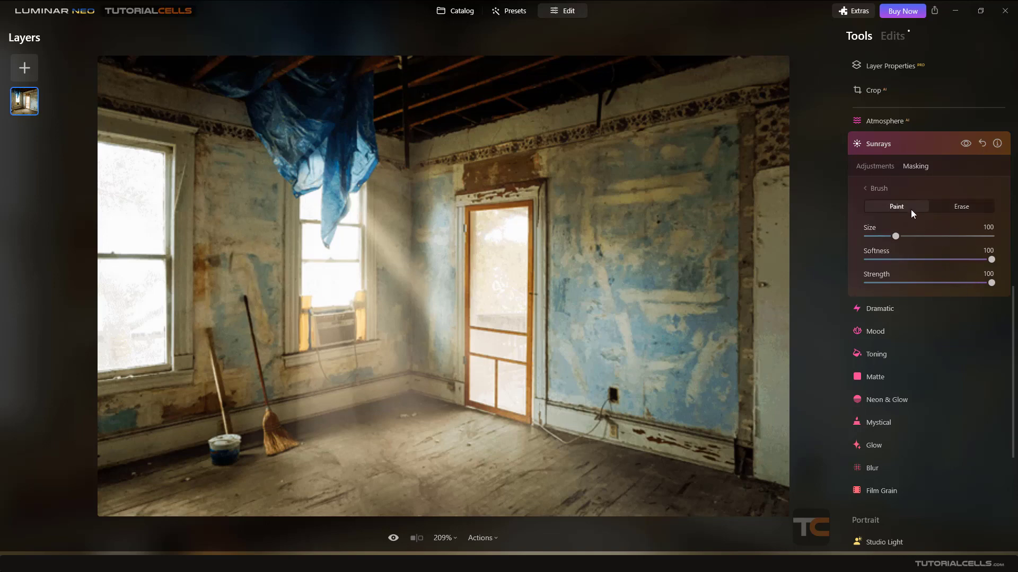
click(884, 168)
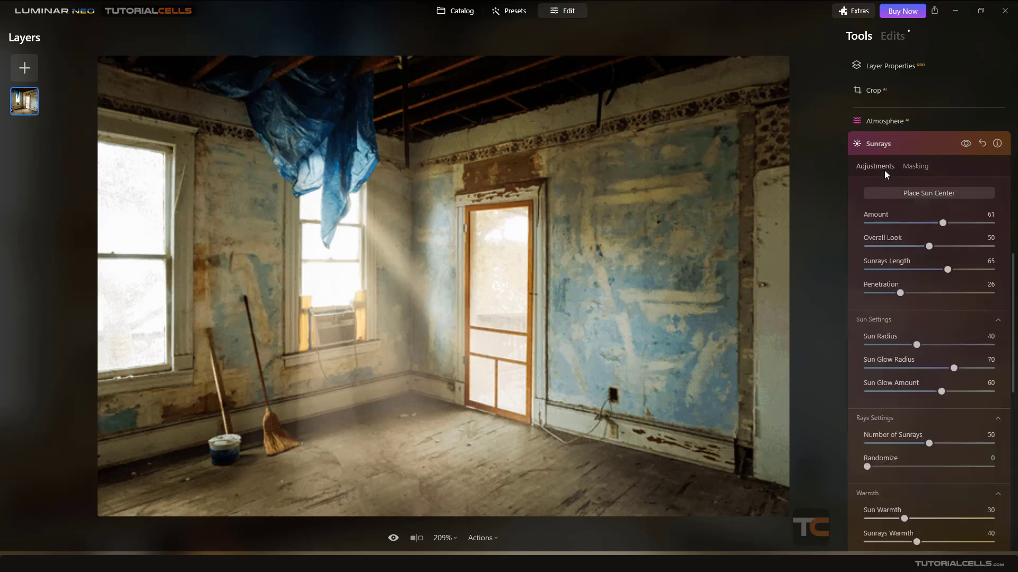
click(908, 168)
click(876, 169)
click(915, 167)
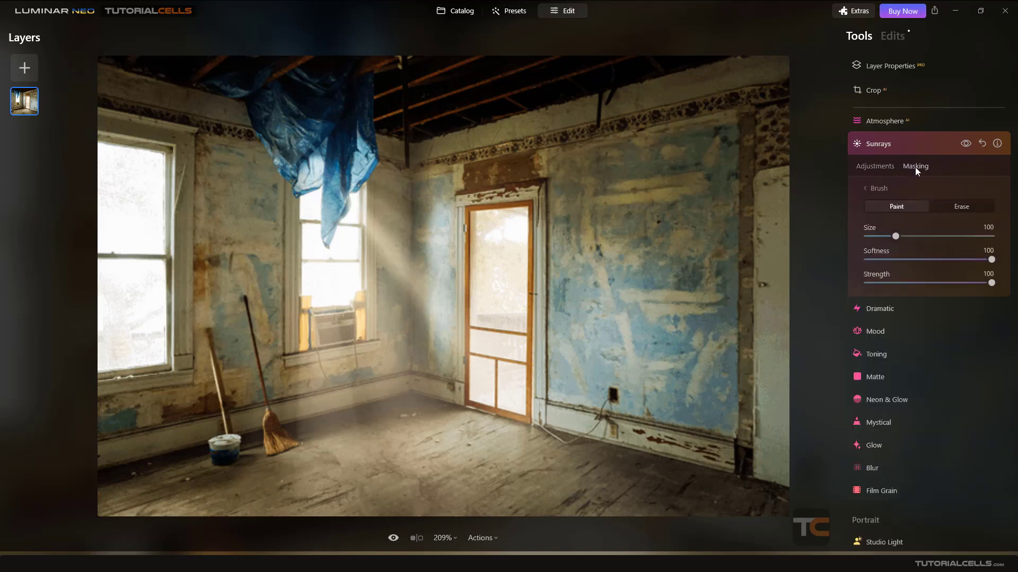
click(883, 171)
scroll(889, 357, down, 4)
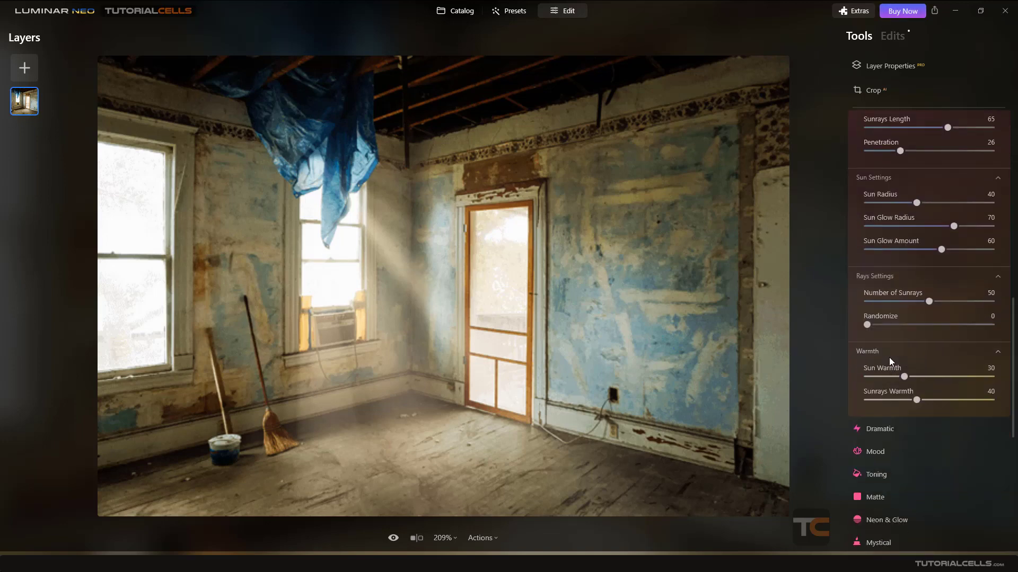
scroll(889, 356, up, 5)
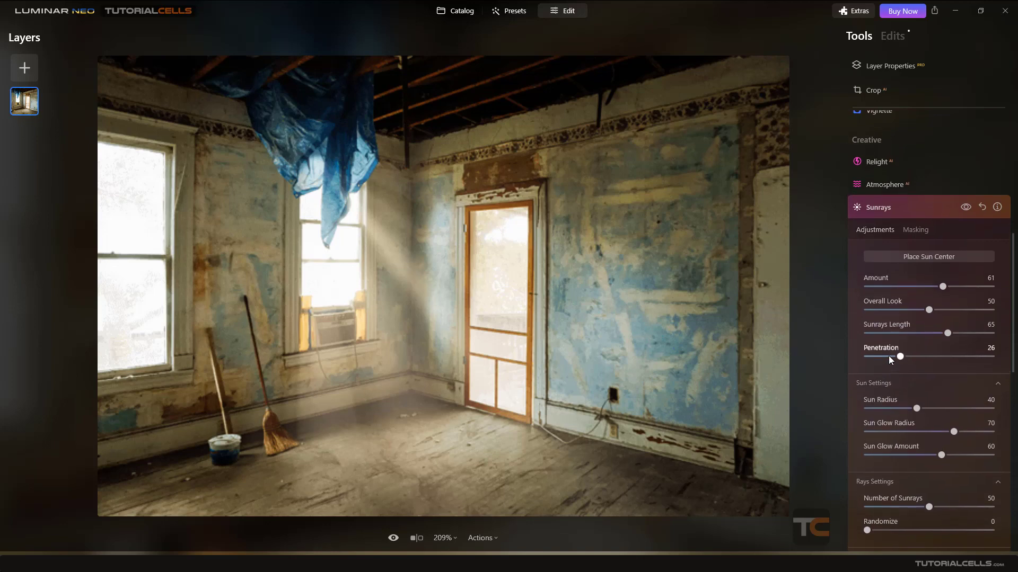
scroll(888, 355, down, 5)
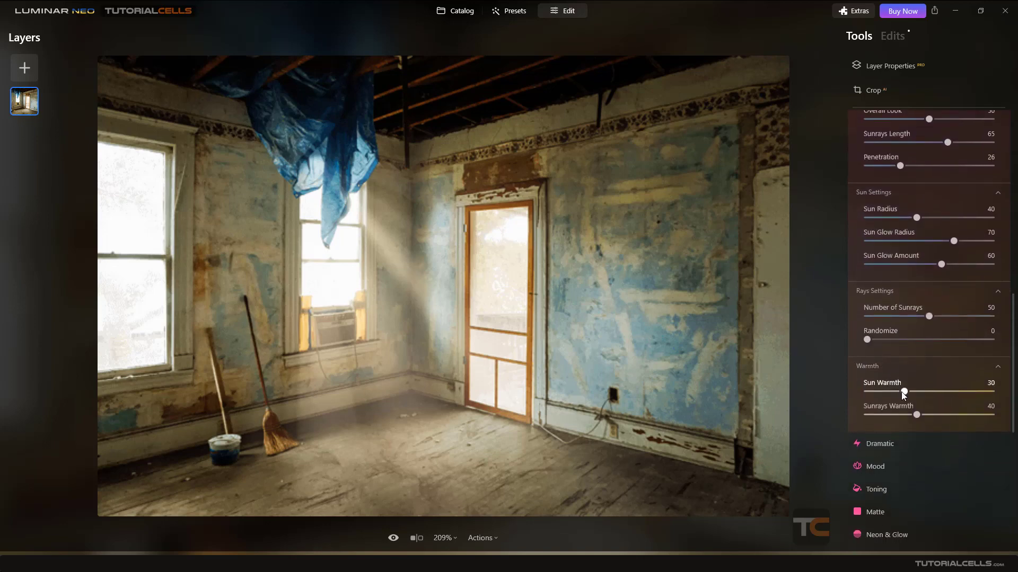
drag(970, 391, 975, 391)
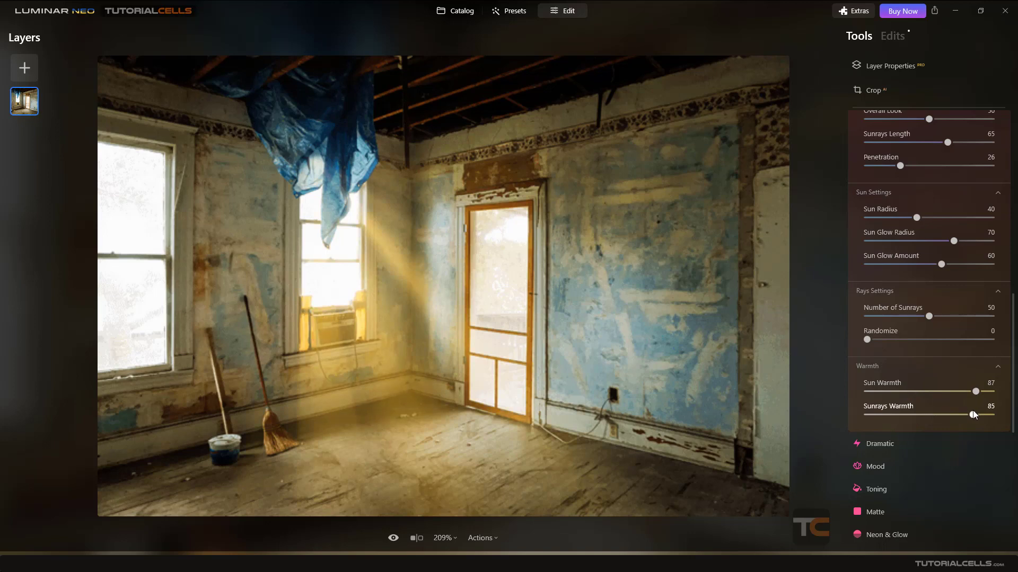
drag(972, 411, 923, 416)
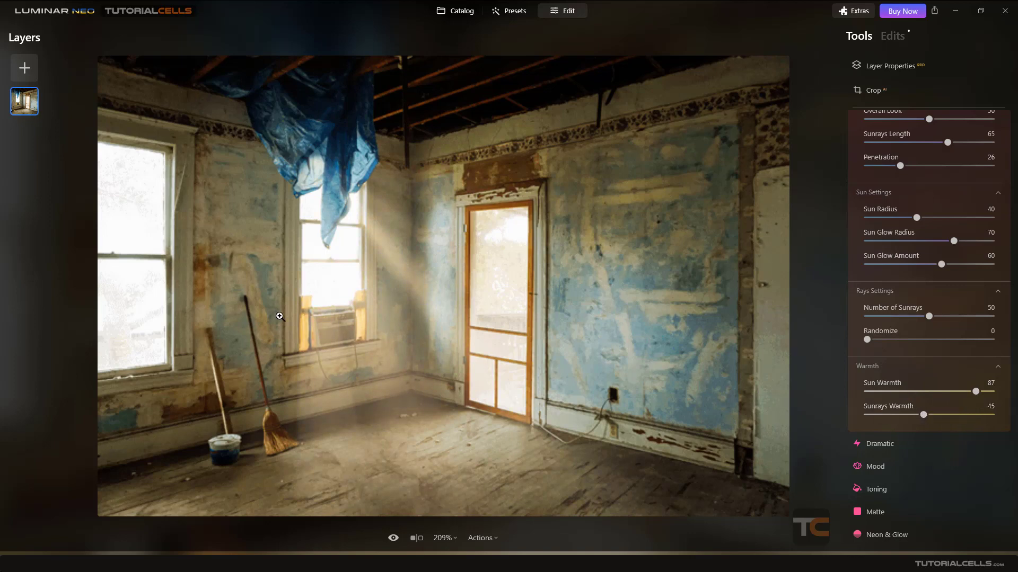
Toggle the Sunrays effect off and on to compare, leaving it enabled.
scroll(922, 159, up, 3)
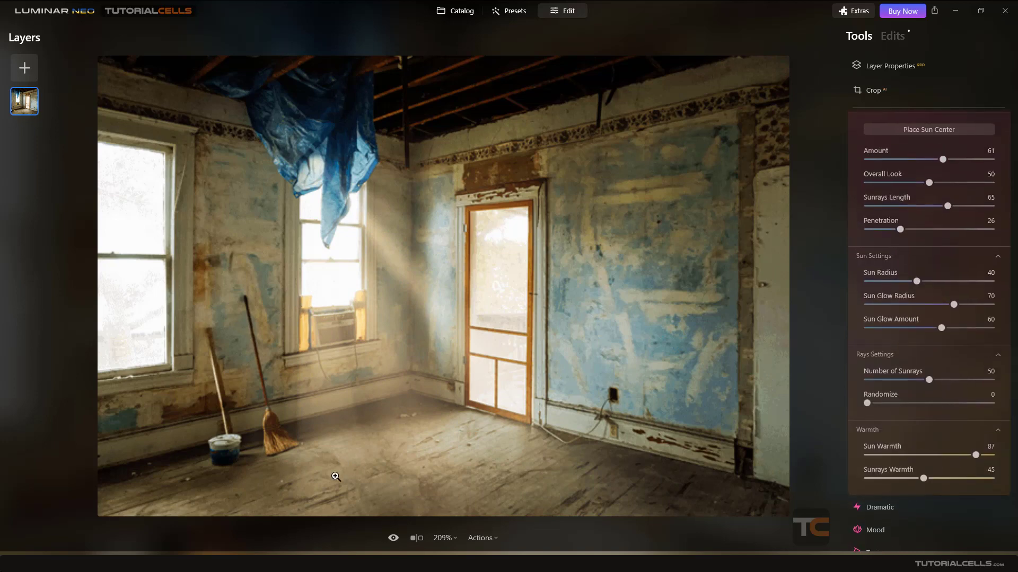
scroll(942, 176, up, 4)
click(964, 272)
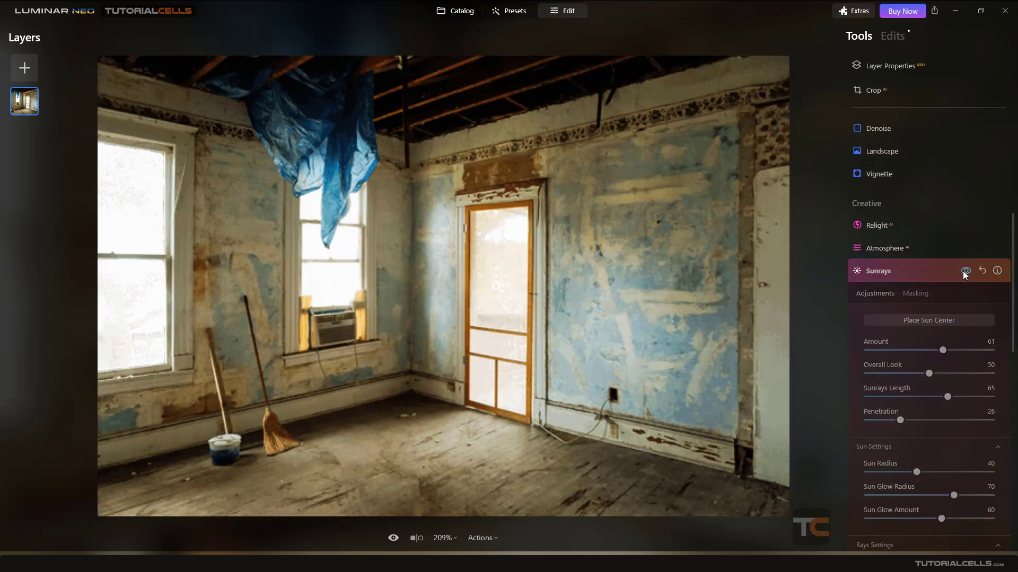
click(966, 272)
click(965, 273)
click(965, 272)
click(965, 273)
click(965, 273)
click(966, 275)
click(966, 275)
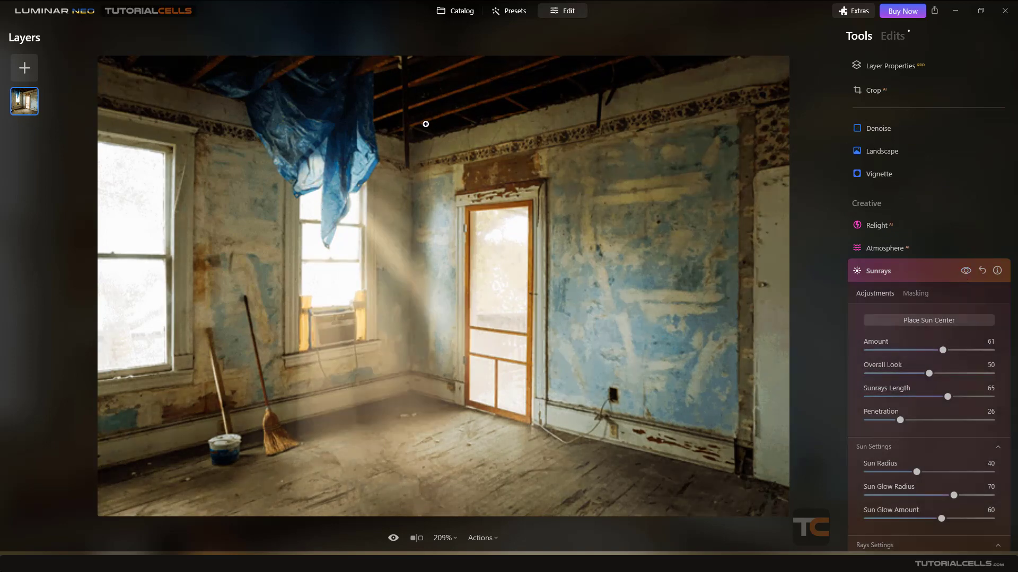